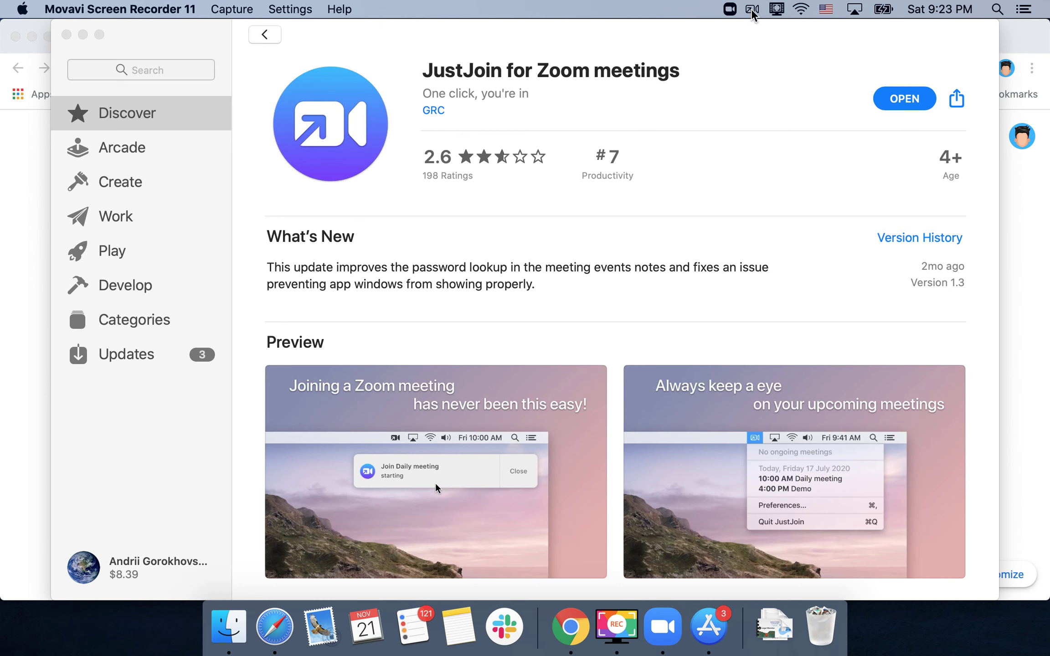
Step: Dismiss JustJoin's menu, then open JustJoin Preferences from its menu-bar icon
left_click(713, 40)
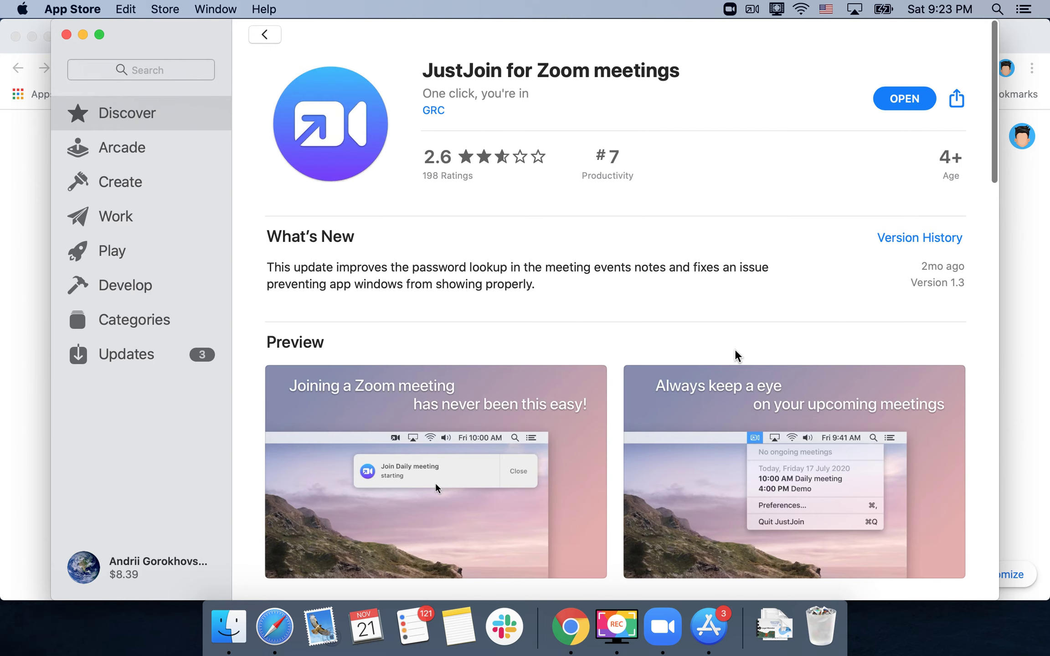
scroll(735, 350, "down", 5)
scroll(735, 350, "down", 5)
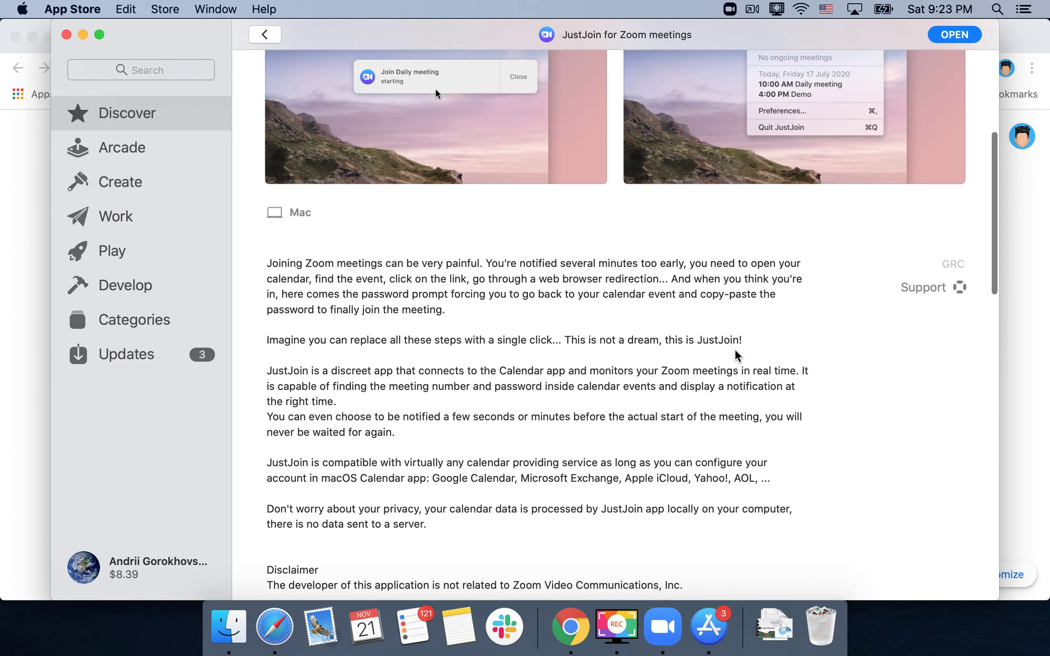
scroll(735, 349, "up", 5)
scroll(736, 350, "up", 5)
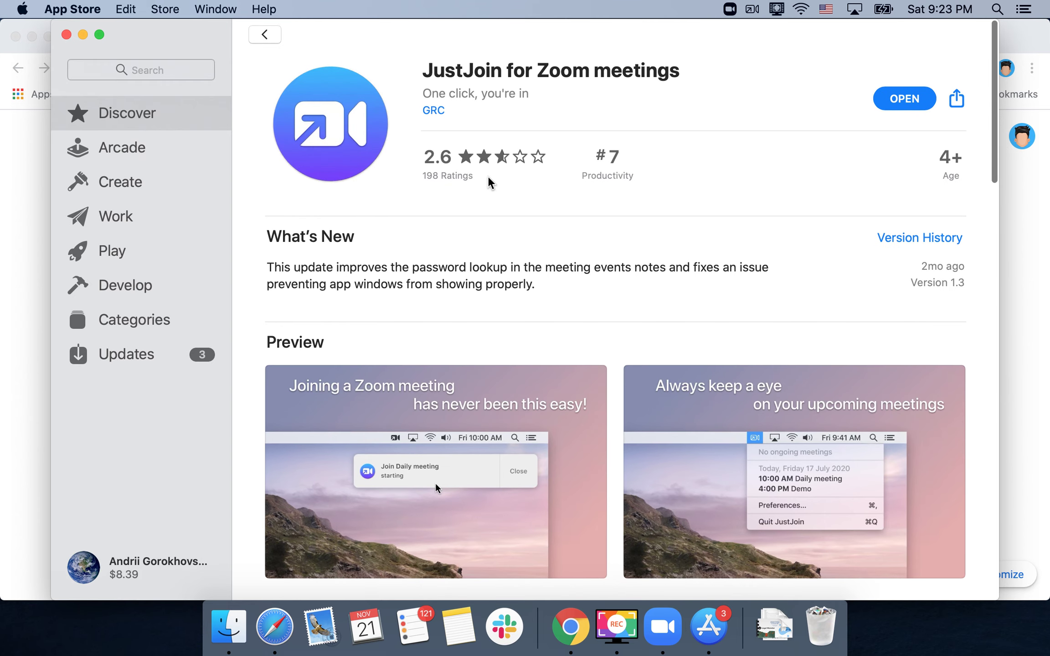
scroll(596, 242, "down", 3)
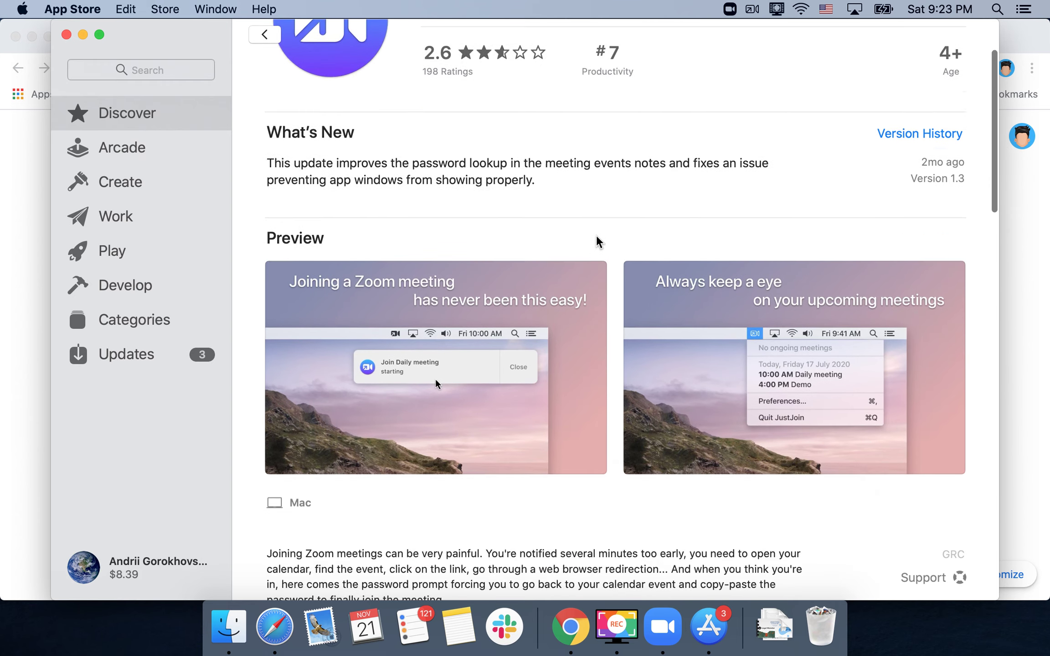
scroll(597, 239, "down", 2)
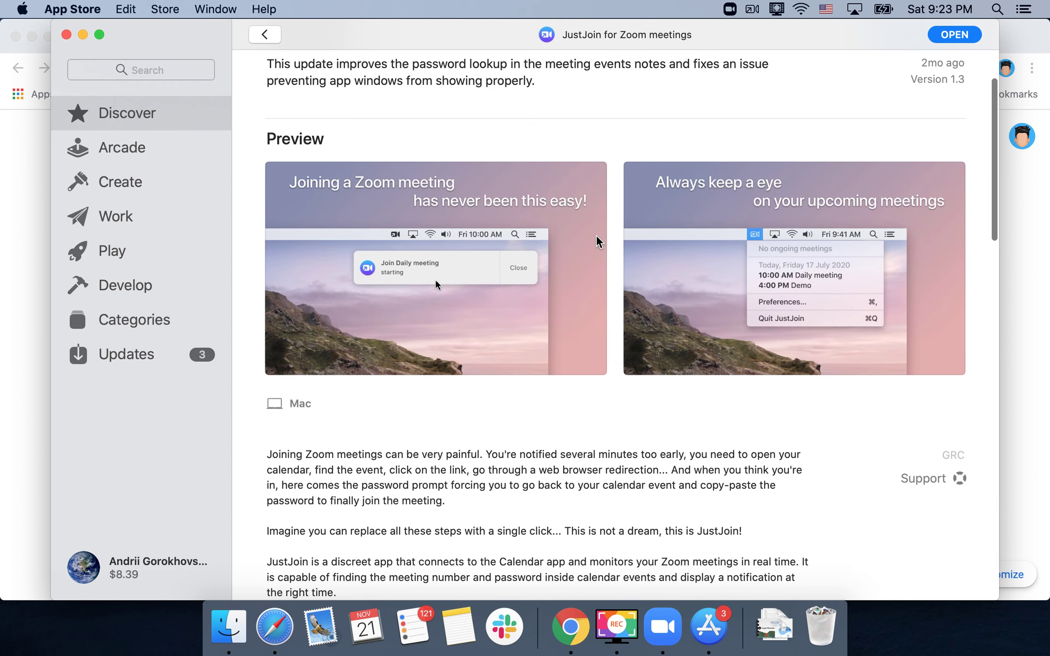
left_click(753, 10)
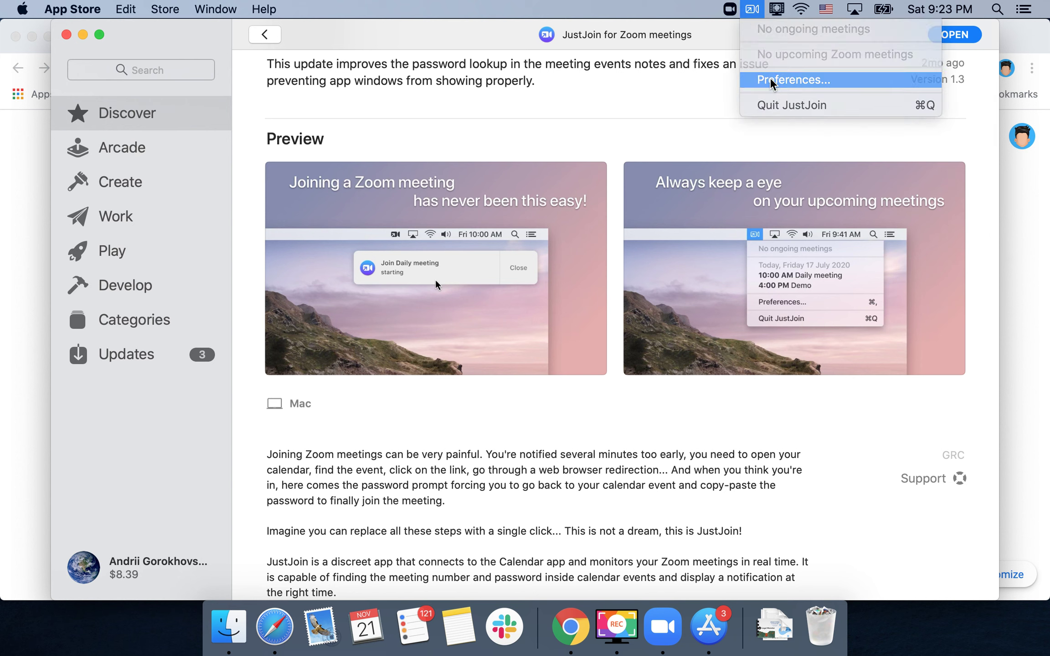
left_click(773, 81)
Step: On the Calendars tab, uncheck the first Holidays in Denmark calendar, keeping auto-include enabled
left_click(341, 211)
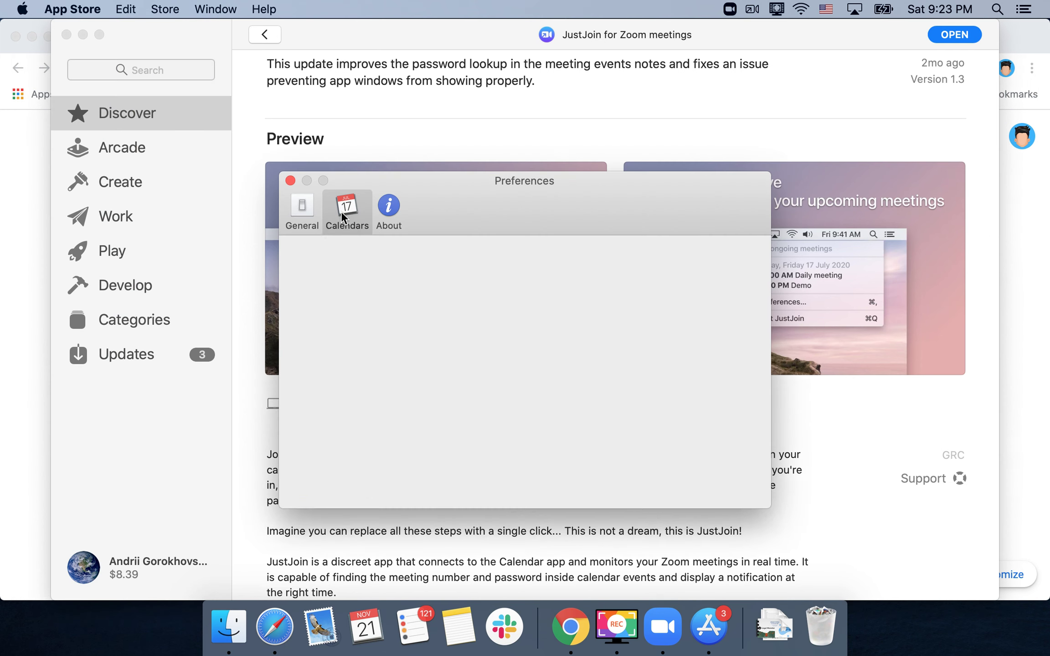
scroll(435, 358, "down", 2)
scroll(436, 357, "down", 5)
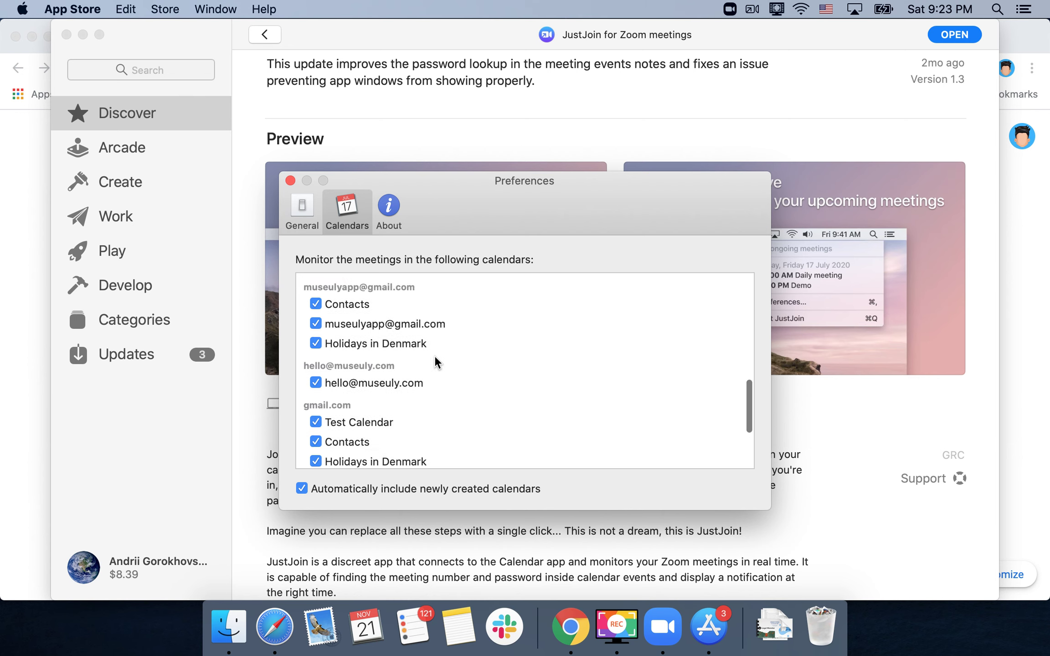
scroll(435, 357, "down", 2)
scroll(435, 357, "down", 3)
scroll(434, 355, "up", 2)
scroll(434, 355, "up", 10)
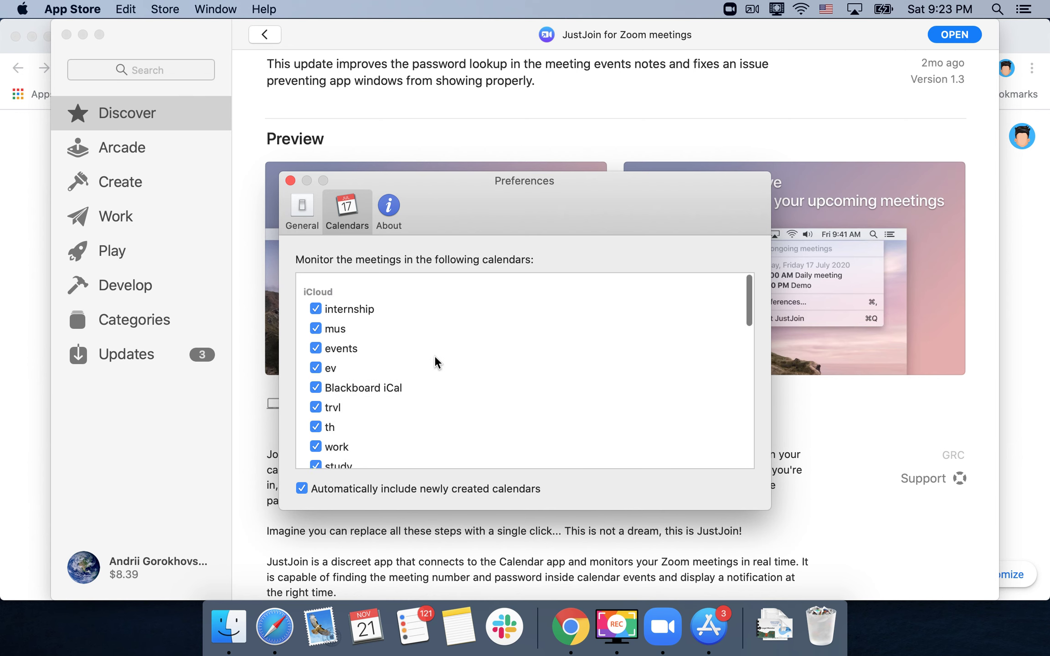
scroll(434, 356, "down", 5)
scroll(434, 355, "up", 2)
scroll(434, 355, "up", 1)
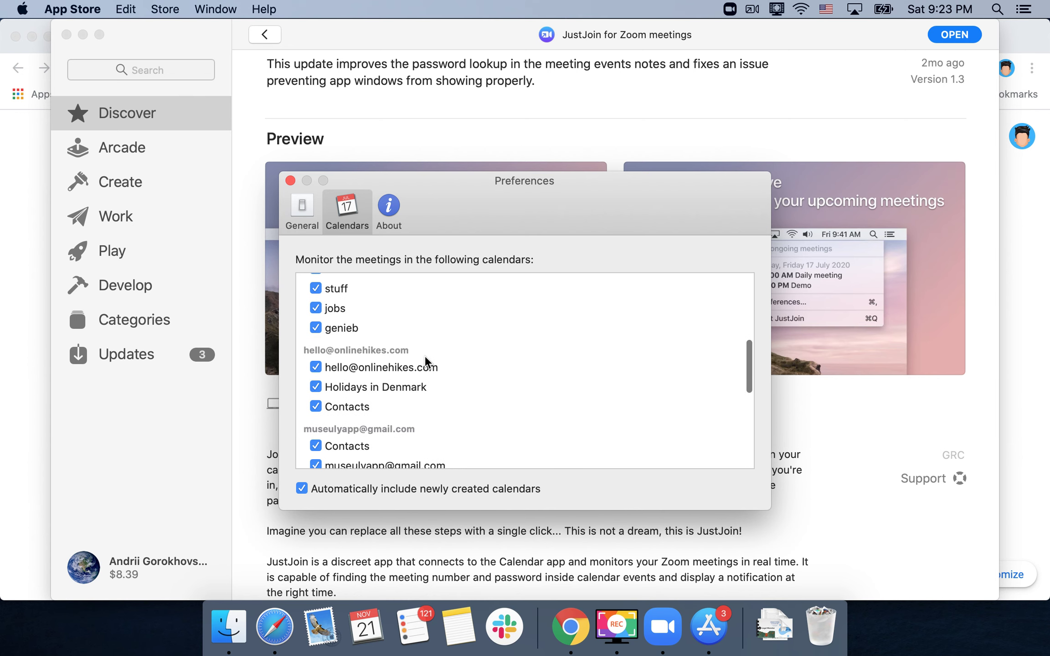
left_click(315, 366)
left_click(316, 387)
scroll(399, 349, "down", 2)
scroll(399, 349, "up", 10)
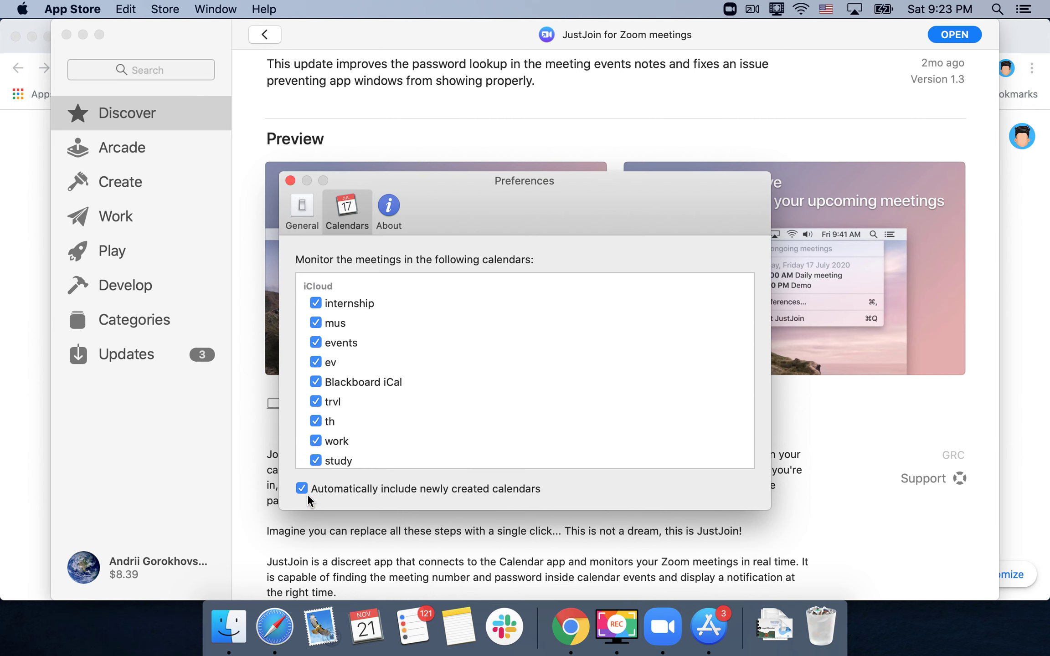